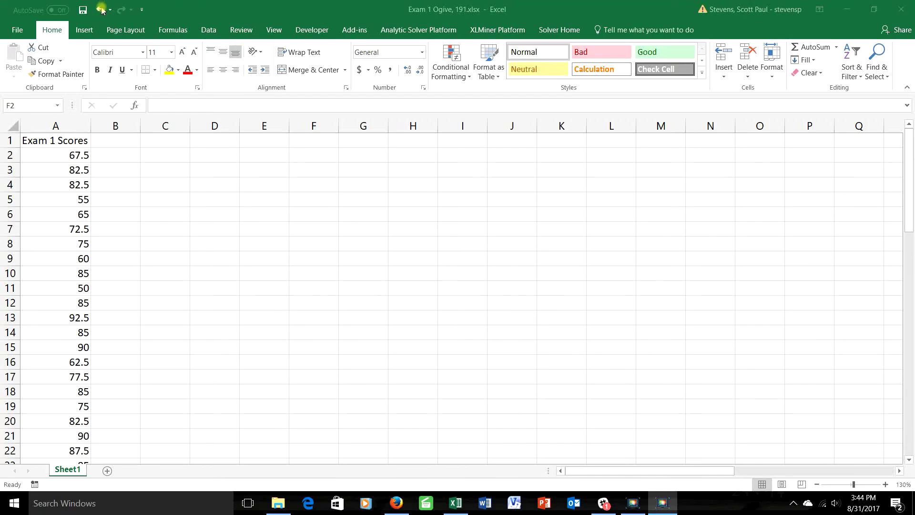
Undo three times to restore the Ogive, oh-jive and Augere = "increasing" notes in F2, G2 and F3
{"action": "left_click", "coordinate": [102, 10]}
{"action": "left_click", "coordinate": [101, 10]}
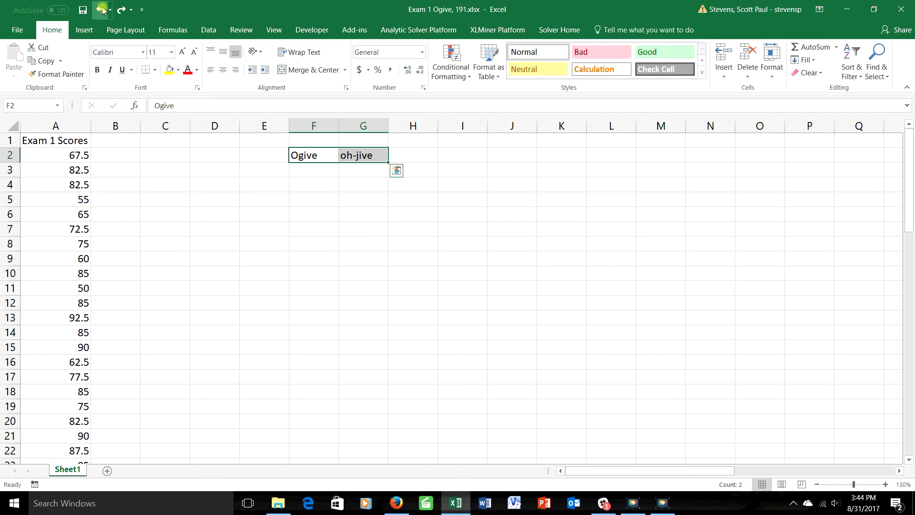
{"action": "left_click", "coordinate": [102, 10]}
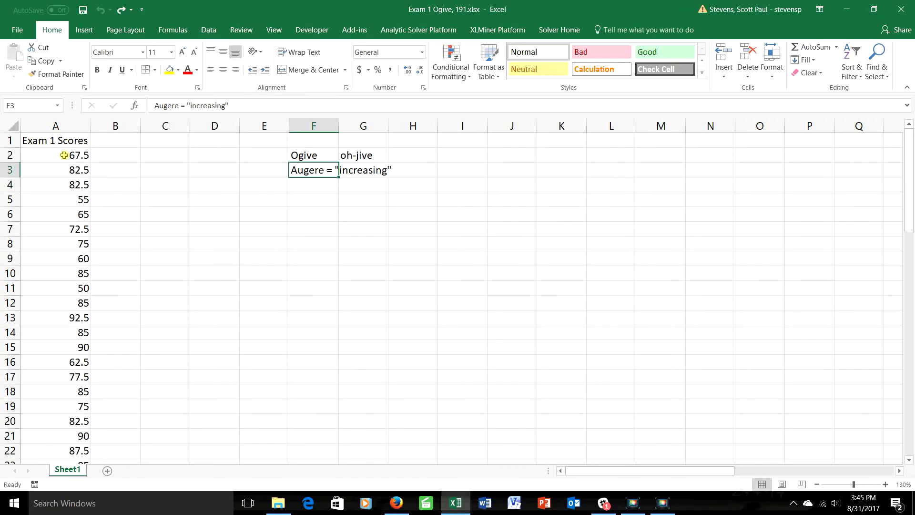
{"action": "scroll", "coordinate": [40, 238], "scroll_direction": "down", "scroll_amount": 20}
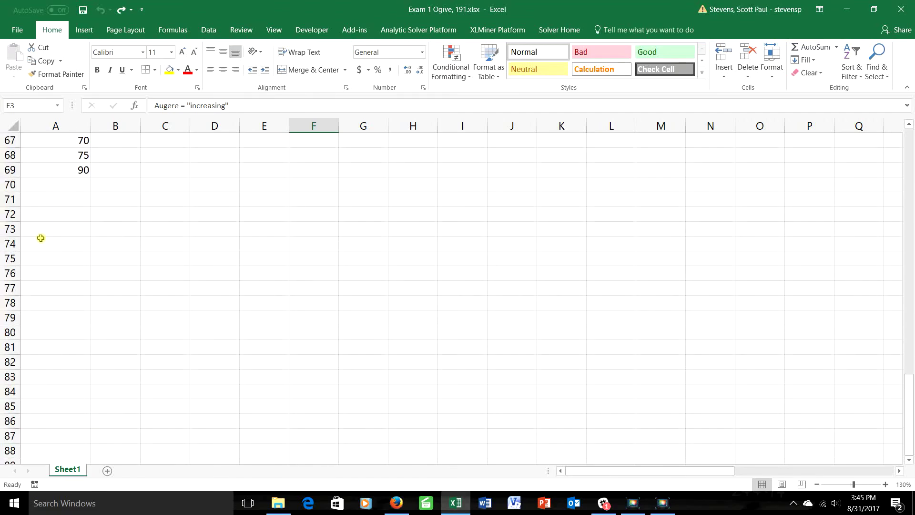
{"action": "scroll", "coordinate": [41, 238], "scroll_direction": "up", "scroll_amount": 20}
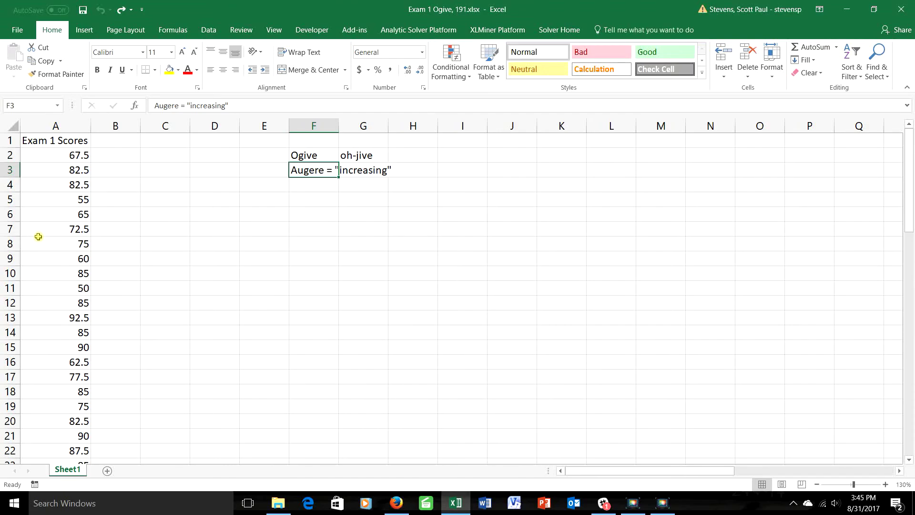
Create a PivotTable from source range A1:A69 on a new worksheet
{"action": "left_click", "coordinate": [91, 31]}
{"action": "left_click", "coordinate": [21, 59]}
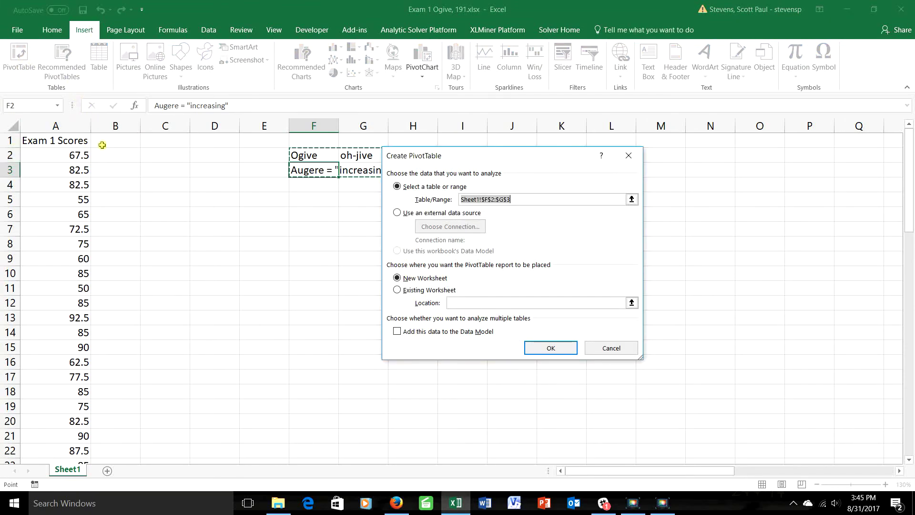
{"action": "left_click", "coordinate": [72, 141]}
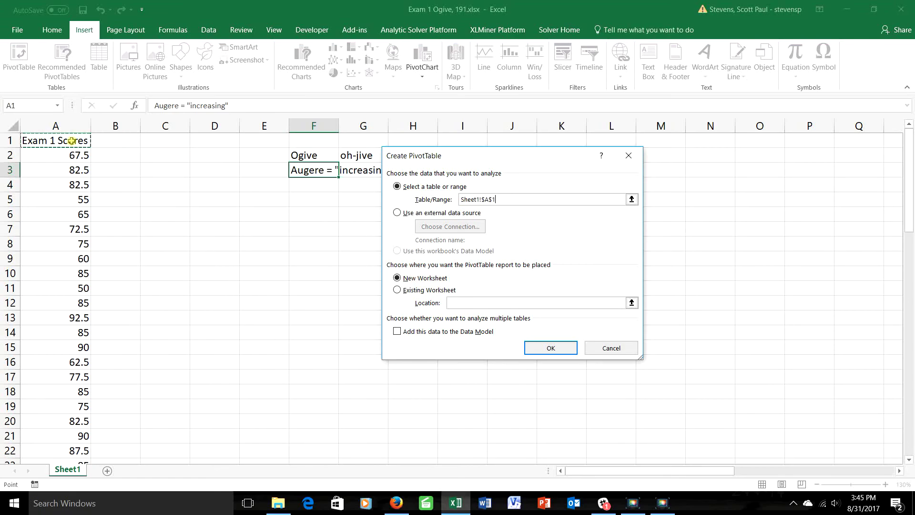
{"action": "left_click_drag", "start_coordinate": [71, 140], "coordinate": [82, 435]}
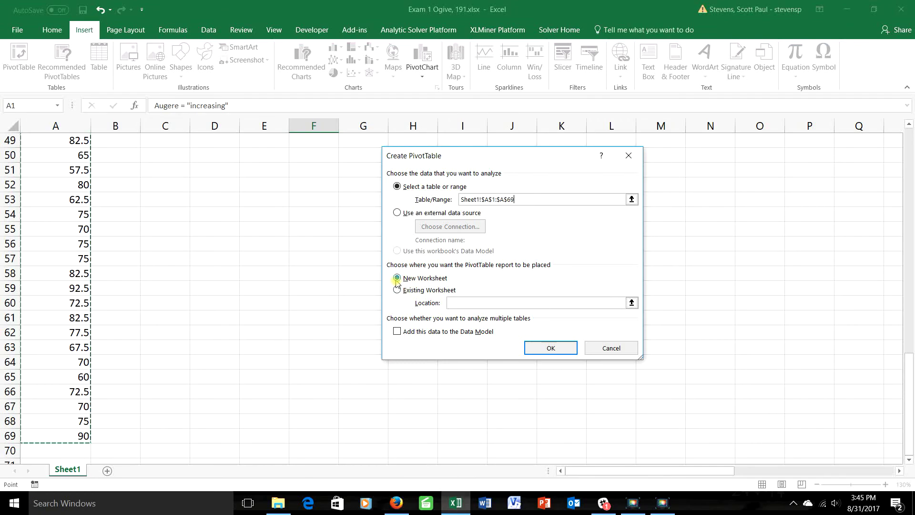
{"action": "left_click", "coordinate": [542, 348]}
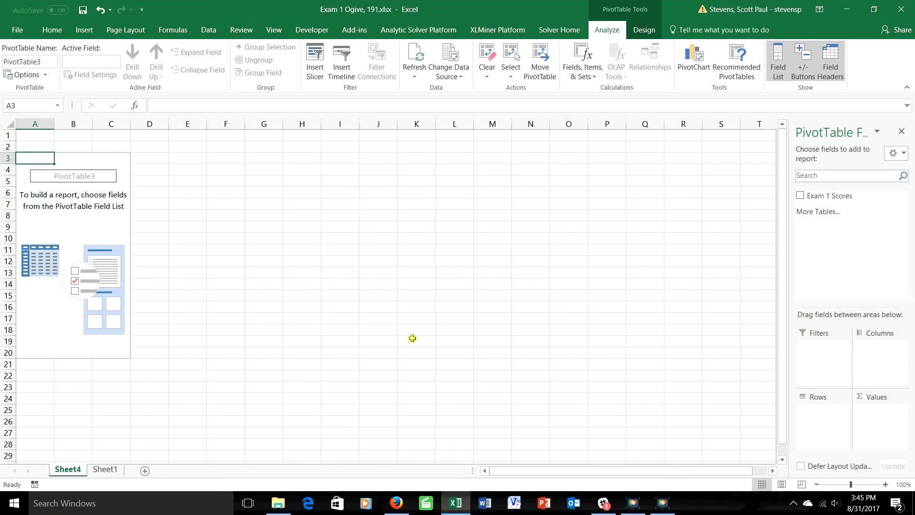
{"action": "scroll", "coordinate": [413, 338], "scroll_direction": "up", "scroll_amount": 2, "text": "ctrl"}
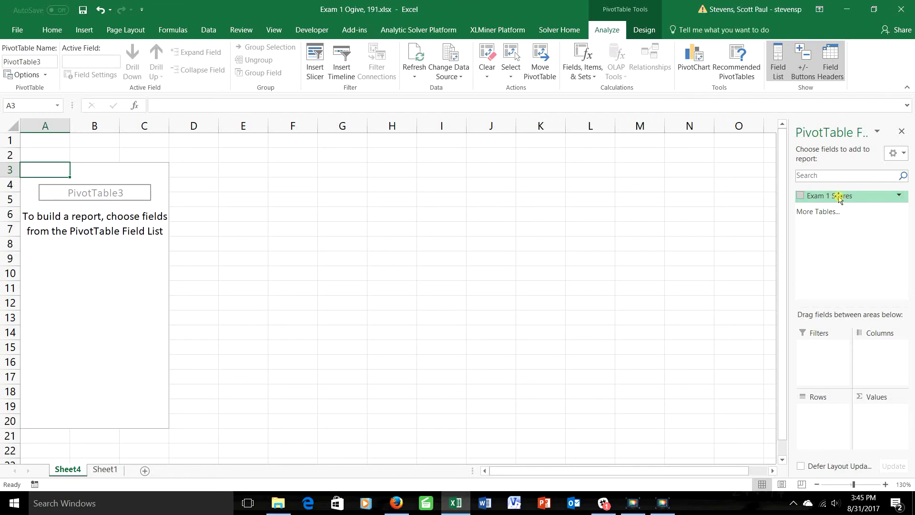
Add Exam 1 Scores to both the Rows and Values areas of the pivot table
{"action": "left_click_drag", "start_coordinate": [839, 198], "coordinate": [812, 413]}
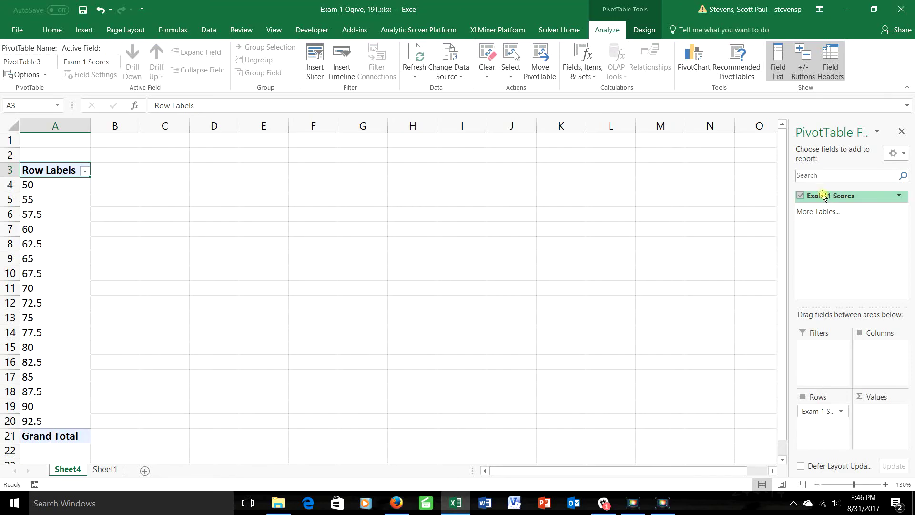
{"action": "left_click_drag", "start_coordinate": [820, 195], "coordinate": [887, 414]}
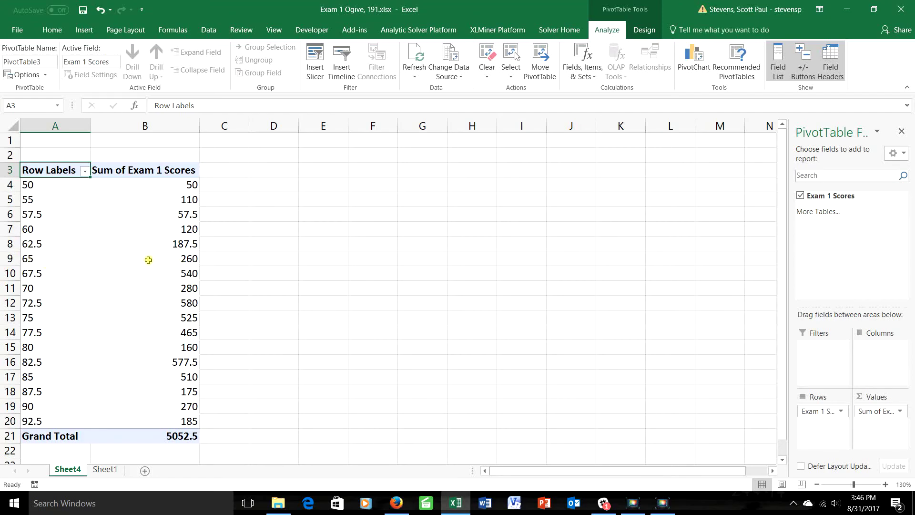
{"action": "mouse_move", "coordinate": [192, 260]}
Change the Exam 1 Scores value field summary from Sum to Count
{"action": "left_click", "coordinate": [889, 412]}
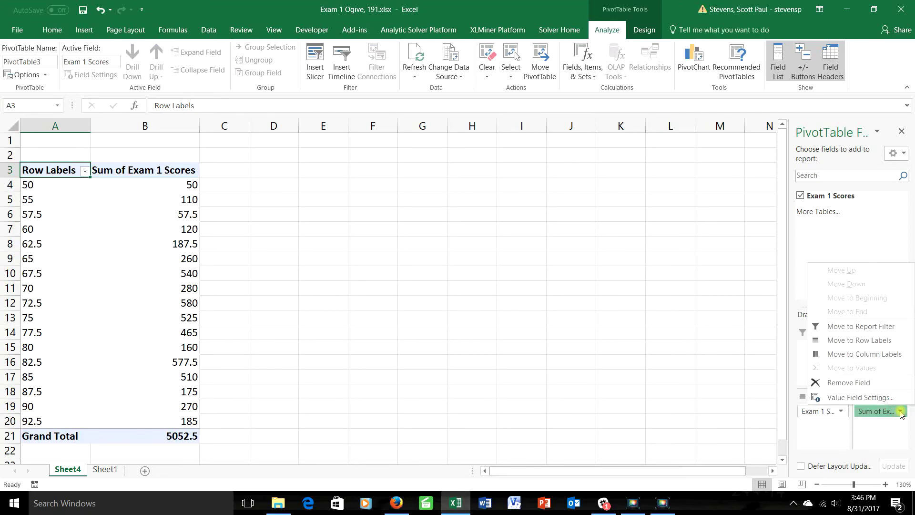
{"action": "left_click", "coordinate": [877, 398]}
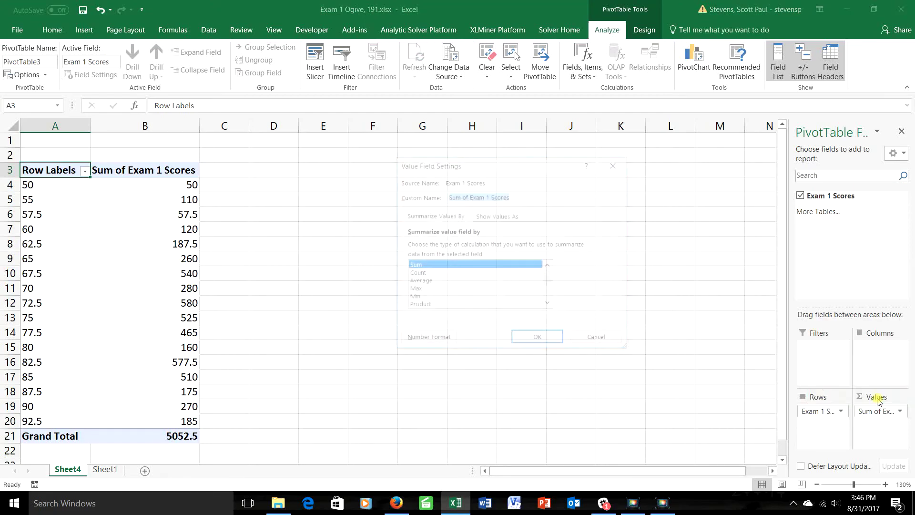
{"action": "left_click", "coordinate": [420, 273]}
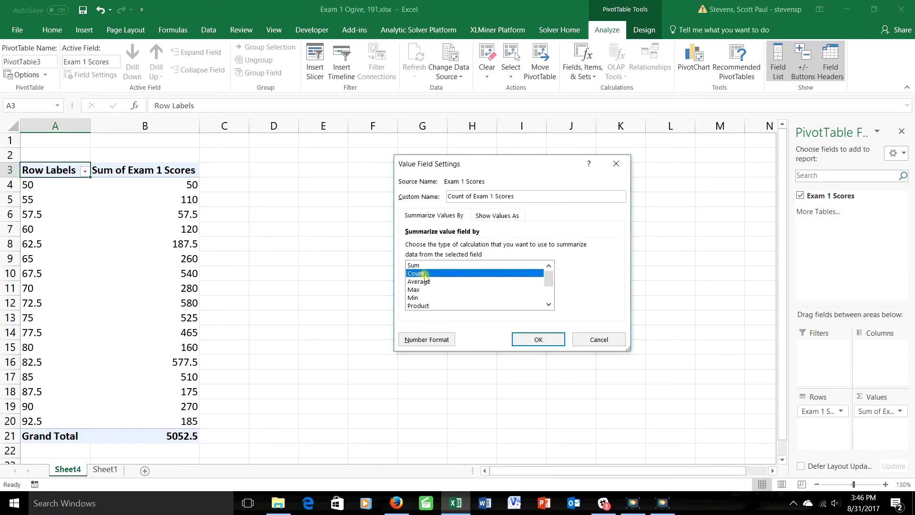
{"action": "left_click", "coordinate": [530, 339]}
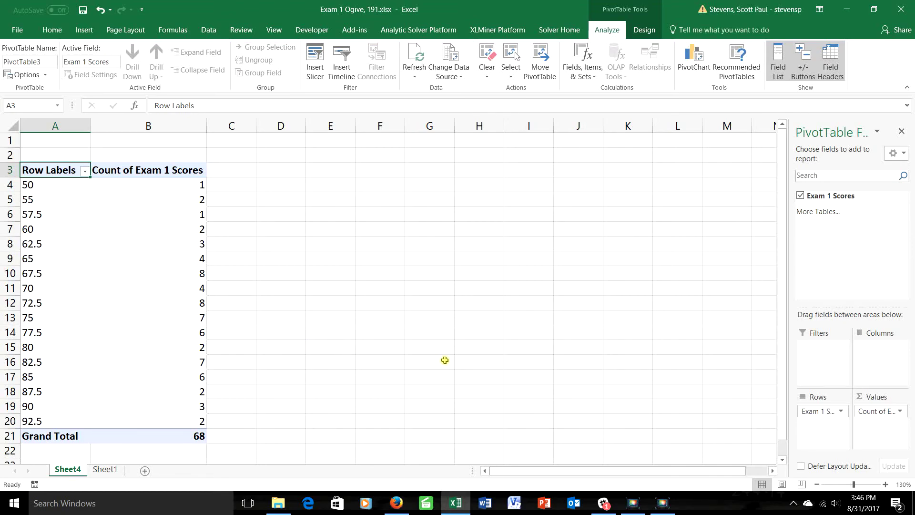
Show the Count of Exam 1 Scores values as % of Grand Total
{"action": "left_click", "coordinate": [899, 410]}
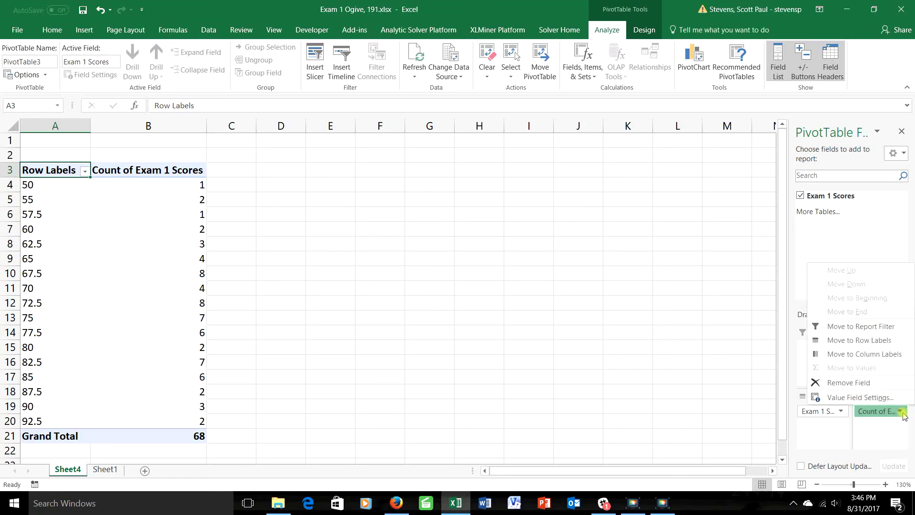
{"action": "left_click", "coordinate": [867, 398]}
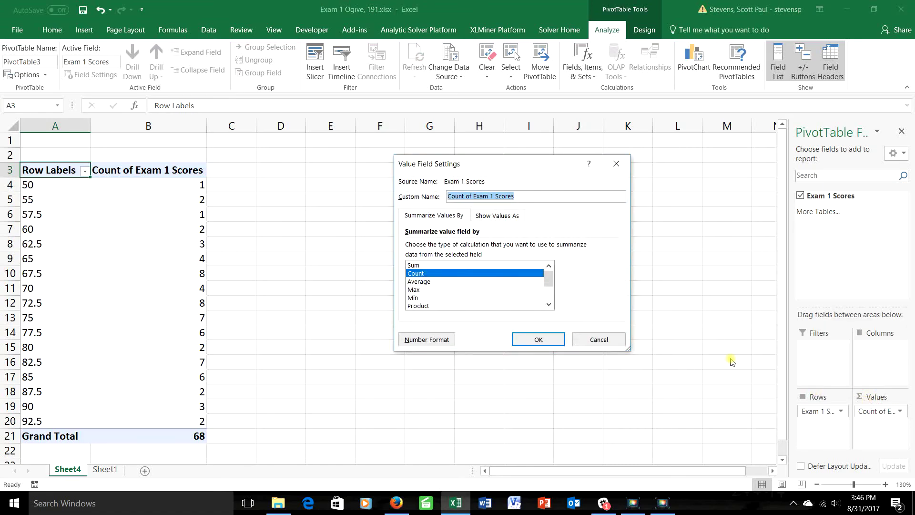
{"action": "left_click", "coordinate": [502, 216]}
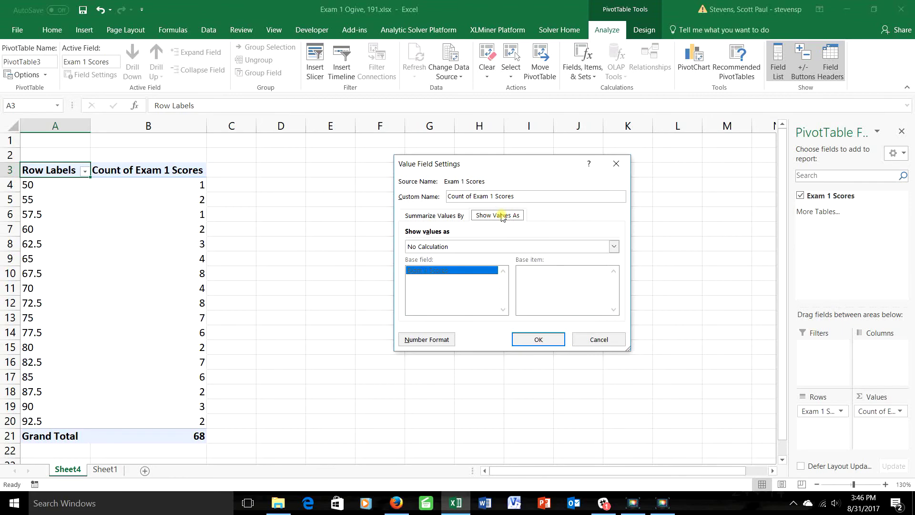
{"action": "left_click", "coordinate": [614, 247]}
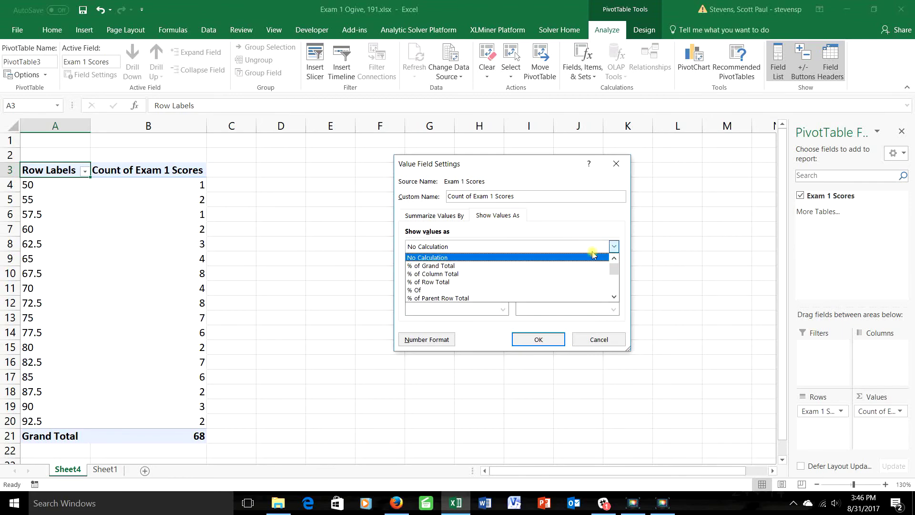
{"action": "left_click", "coordinate": [563, 266]}
{"action": "left_click", "coordinate": [538, 339]}
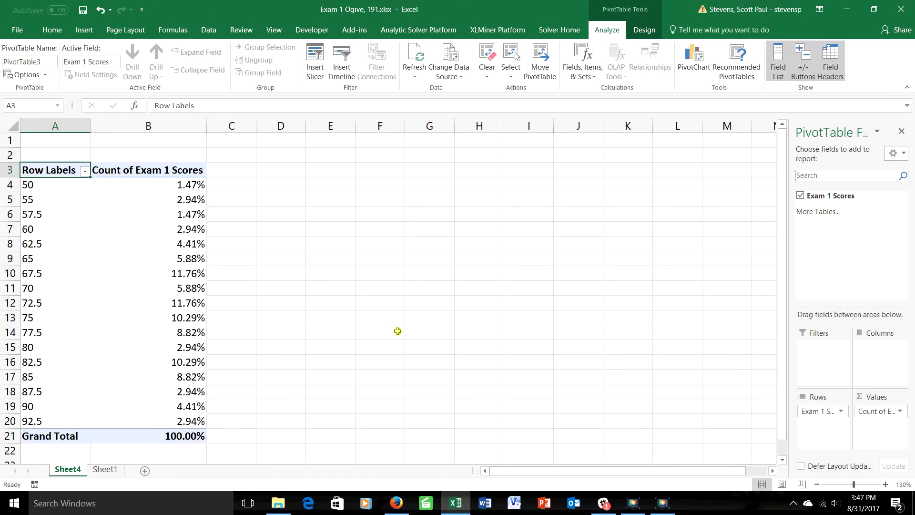
Switch the Count of Exam 1 Scores display to % Running Total In, reaching 100.00% at 92.5
{"action": "left_click", "coordinate": [901, 412]}
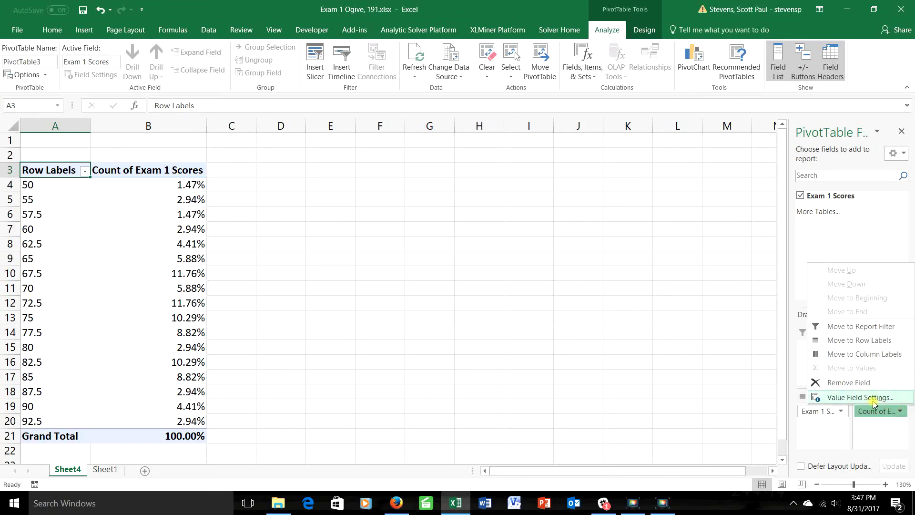
{"action": "left_click", "coordinate": [854, 397]}
{"action": "left_click", "coordinate": [493, 217]}
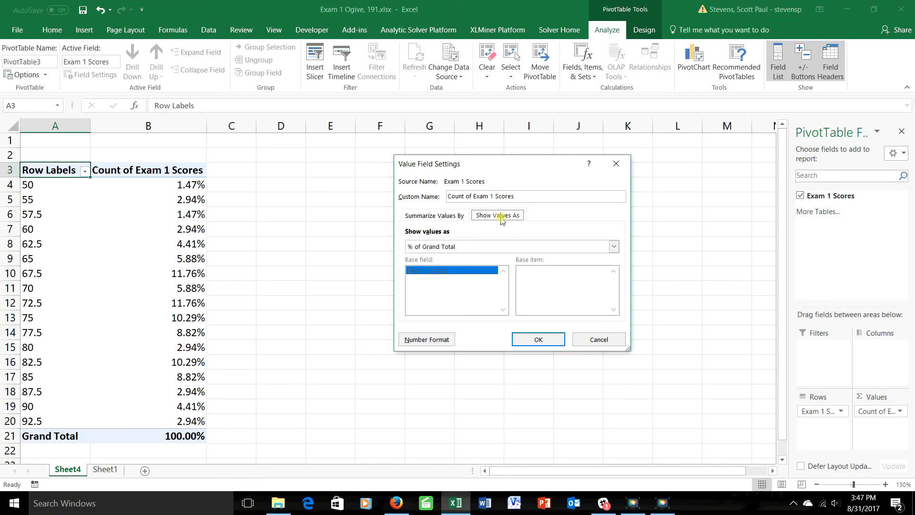
{"action": "left_click", "coordinate": [614, 246]}
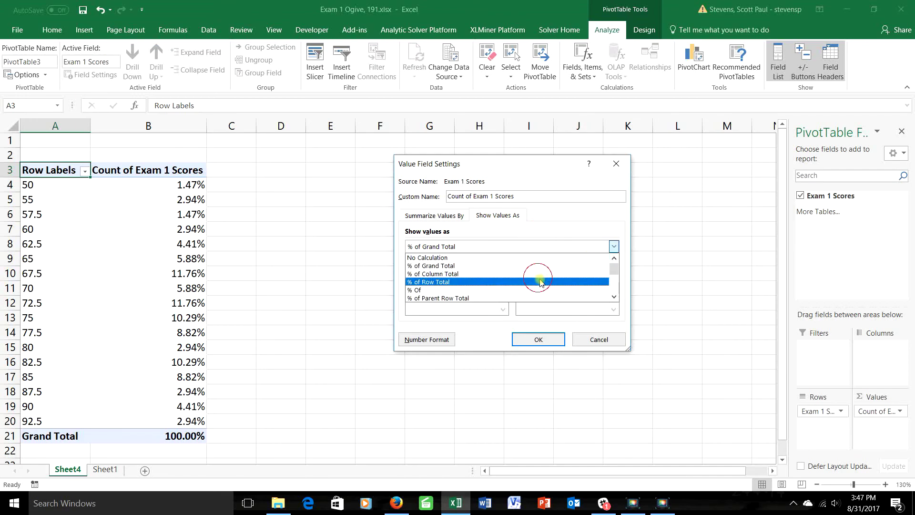
{"action": "scroll", "coordinate": [539, 275], "scroll_direction": "down", "scroll_amount": 2}
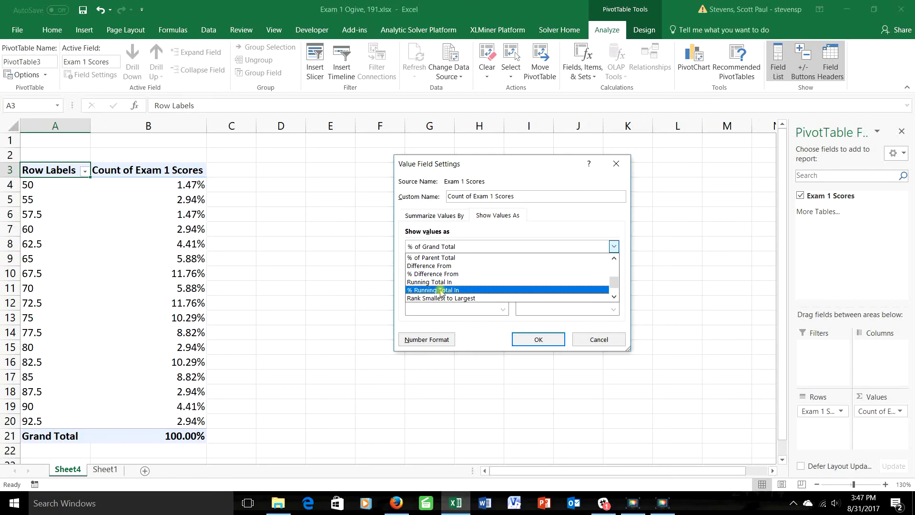
{"action": "left_click", "coordinate": [441, 290]}
{"action": "left_click", "coordinate": [532, 339]}
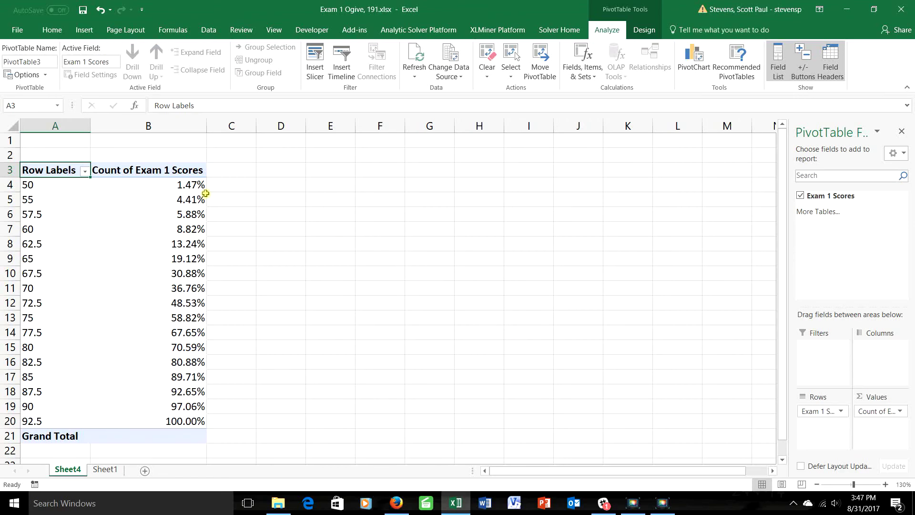
{"action": "mouse_move", "coordinate": [205, 188]}
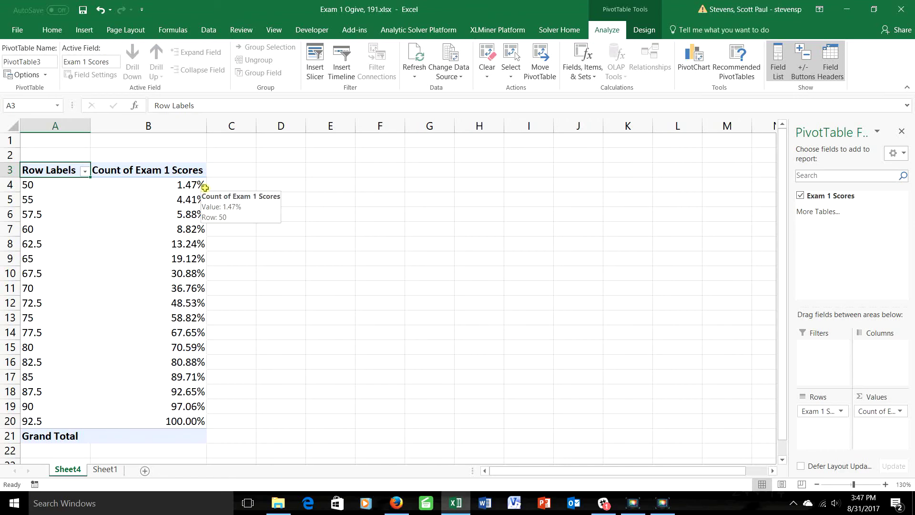
{"action": "mouse_move", "coordinate": [201, 364]}
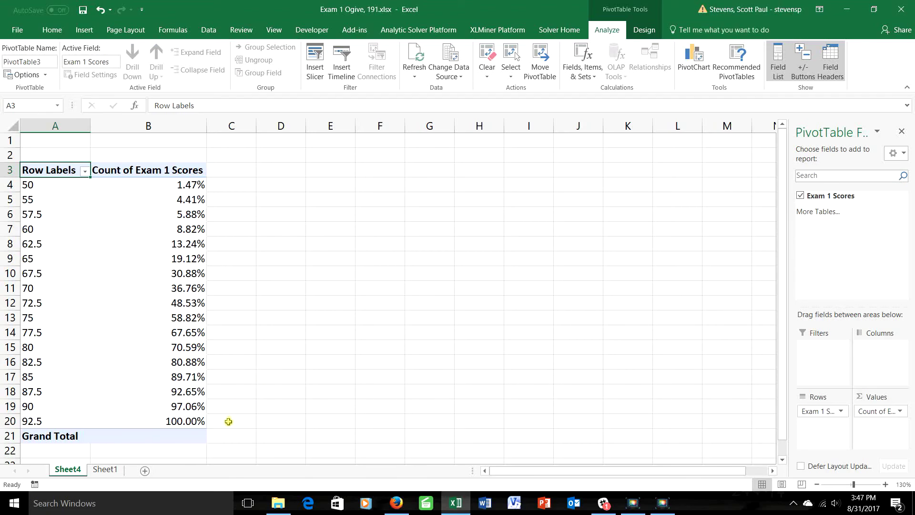
Copy the pivot scores and cumulative percentages from A4:B20 into E4
{"action": "mouse_move", "coordinate": [192, 425]}
{"action": "left_click_drag", "start_coordinate": [29, 184], "coordinate": [172, 421]}
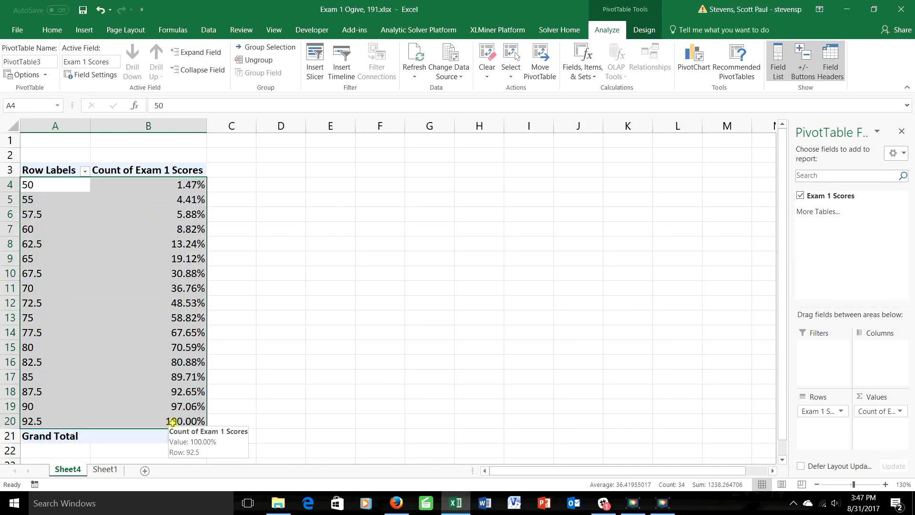
{"action": "key", "text": "ctrl+c"}
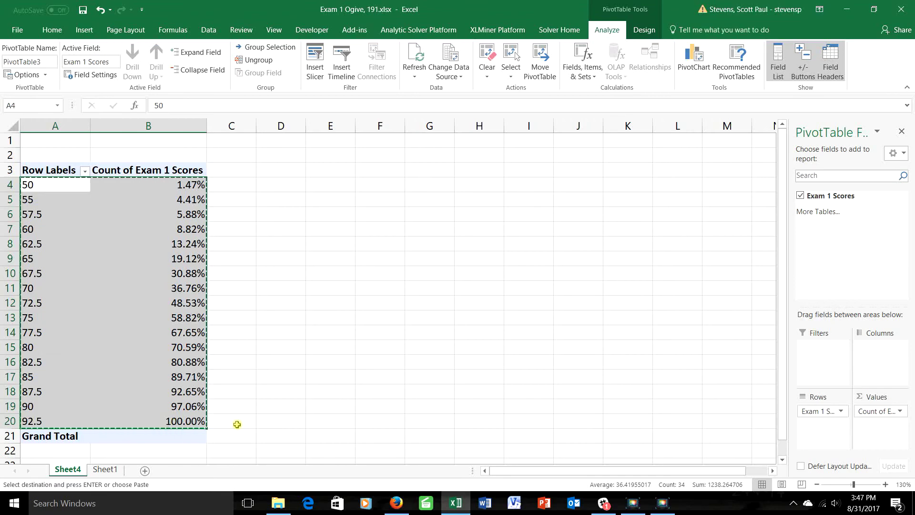
{"action": "left_click", "coordinate": [343, 189]}
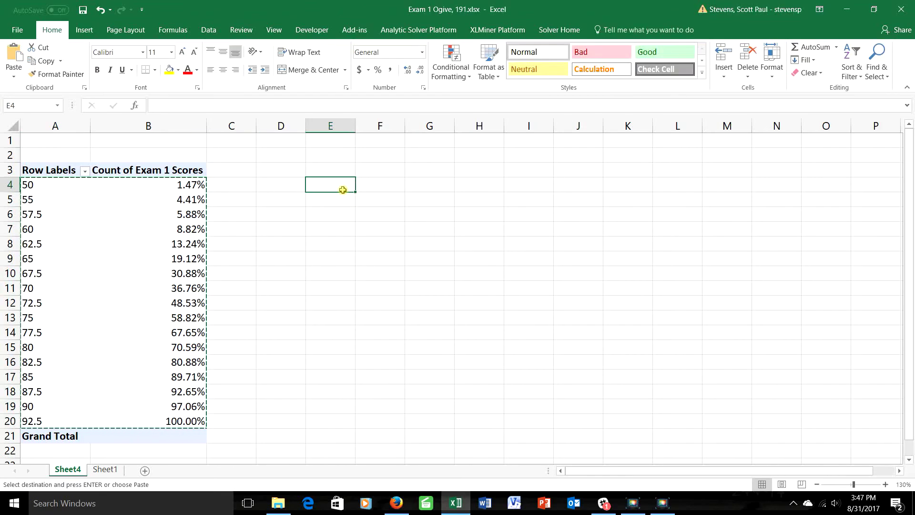
{"action": "key", "text": "ctrl+v"}
Head columns E and F 'Score' and 'Rel Cum Freq (≤)' and autofit column F
{"action": "left_click", "coordinate": [335, 169]}
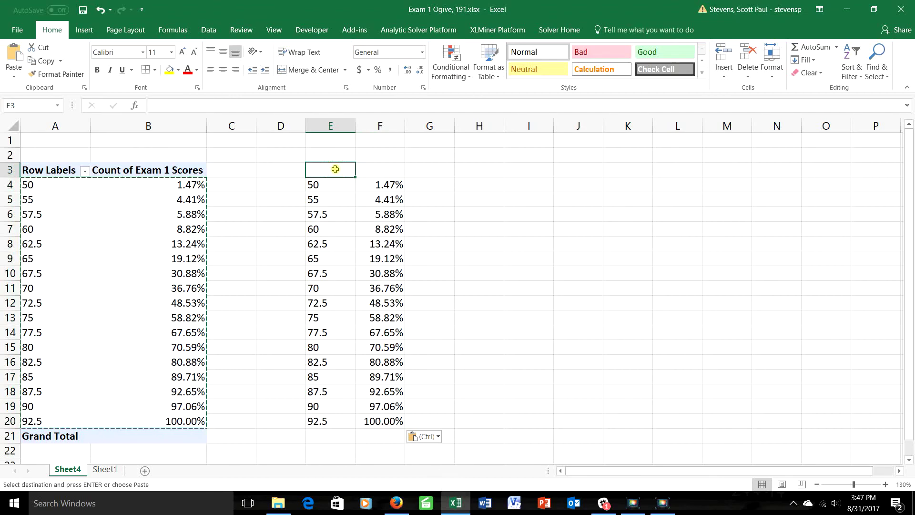
{"action": "type", "text": "Score"}
{"action": "key", "text": "Tab"}
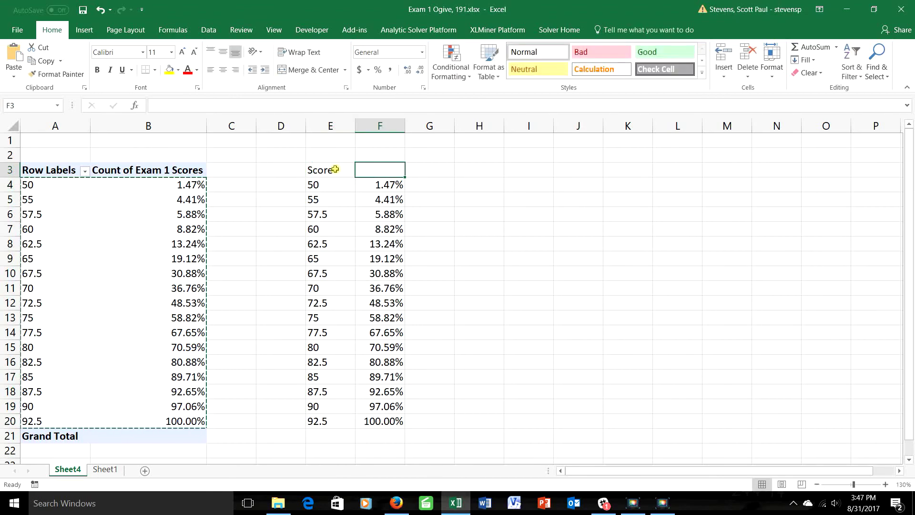
{"action": "type", "text": "Rel"}
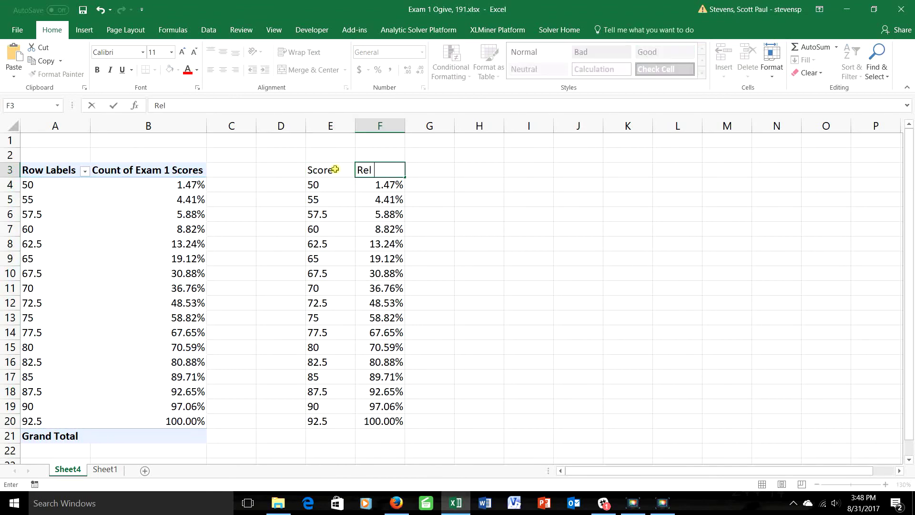
{"action": "type", "text": " Cum Freq ("}
{"action": "key", "text": "ctrl+u"}
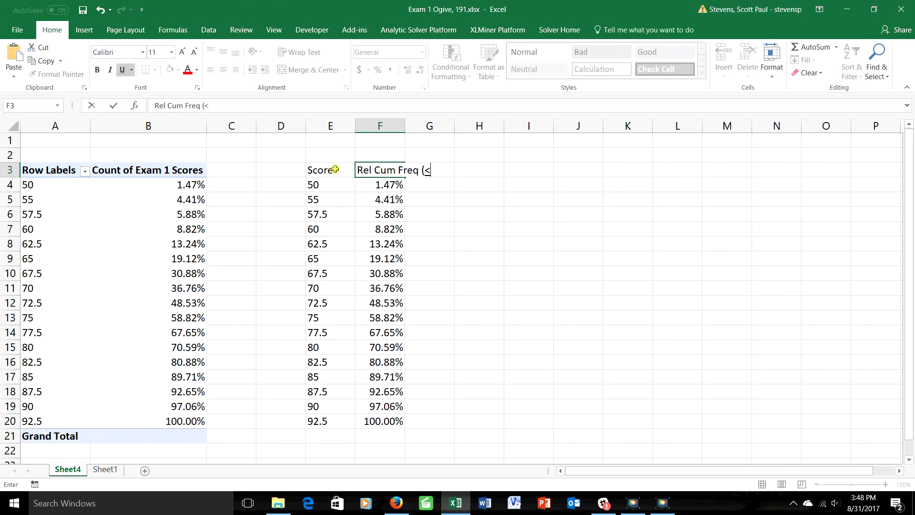
{"action": "type", "text": "eq (<"}
{"action": "key", "text": "ctrl+u"}
{"action": "left_click", "coordinate": [424, 257]}
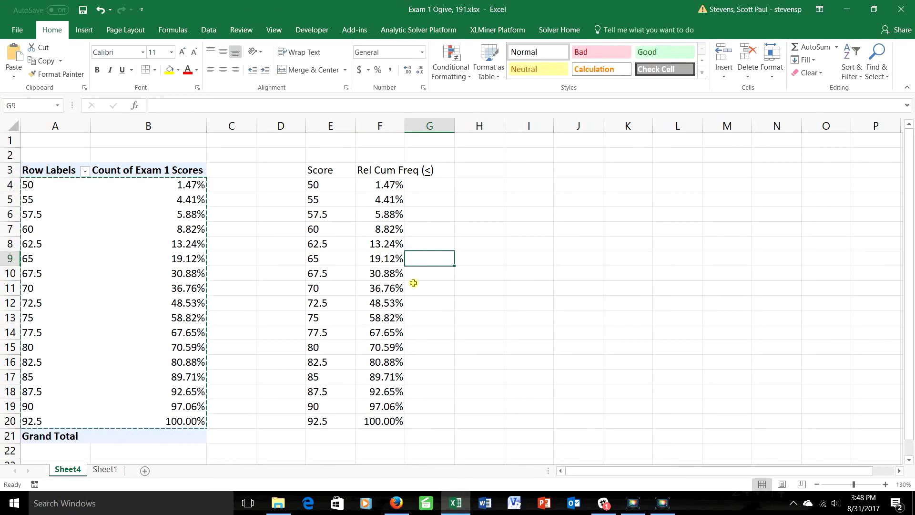
{"action": "double_click", "coordinate": [404, 123]}
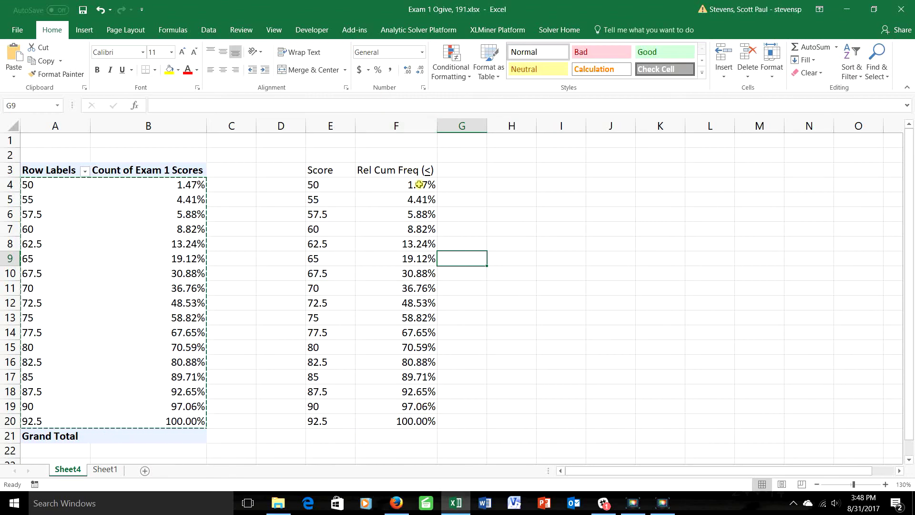
Move the copied table down one row and add a starting row of 47.5 and 0
{"action": "left_click_drag", "start_coordinate": [316, 184], "coordinate": [389, 418]}
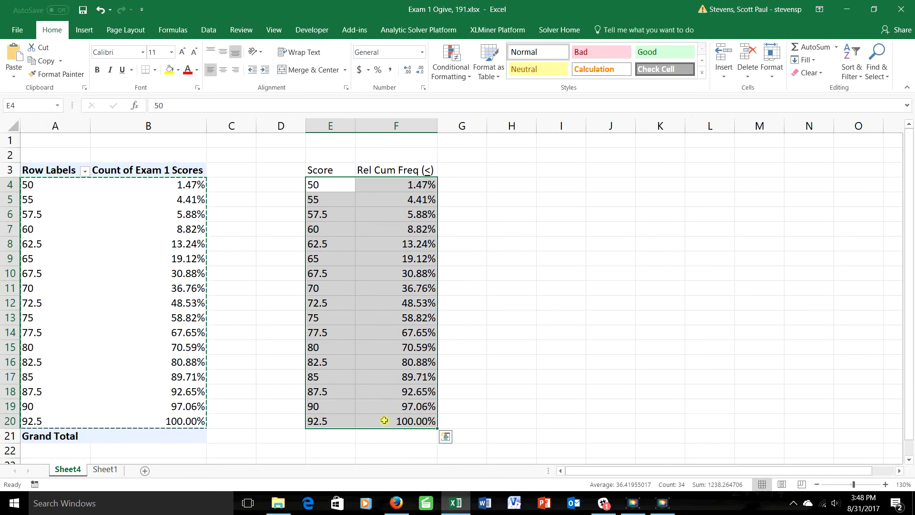
{"action": "mouse_move", "coordinate": [385, 429]}
{"action": "left_mouse_down"}
{"action": "mouse_move", "coordinate": [386, 444]}
{"action": "mouse_move", "coordinate": [382, 434]}
{"action": "left_mouse_up"}
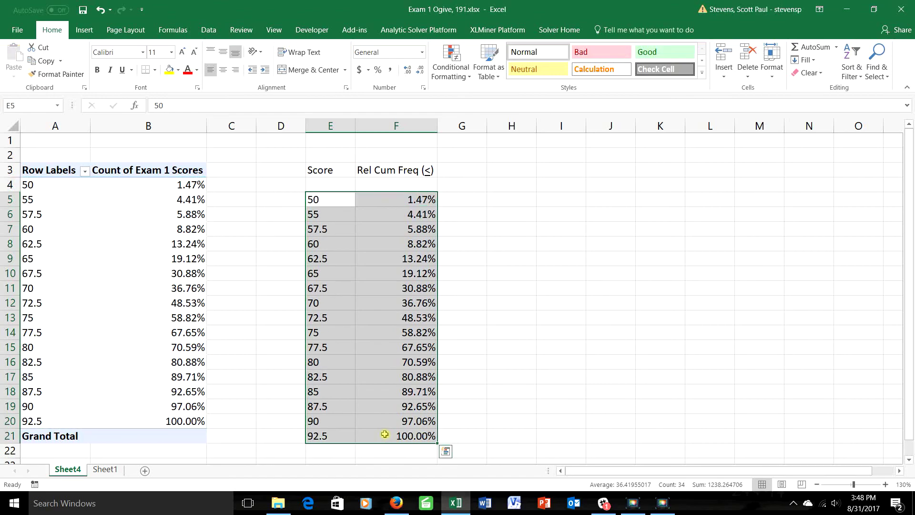
{"action": "left_click", "coordinate": [338, 185]}
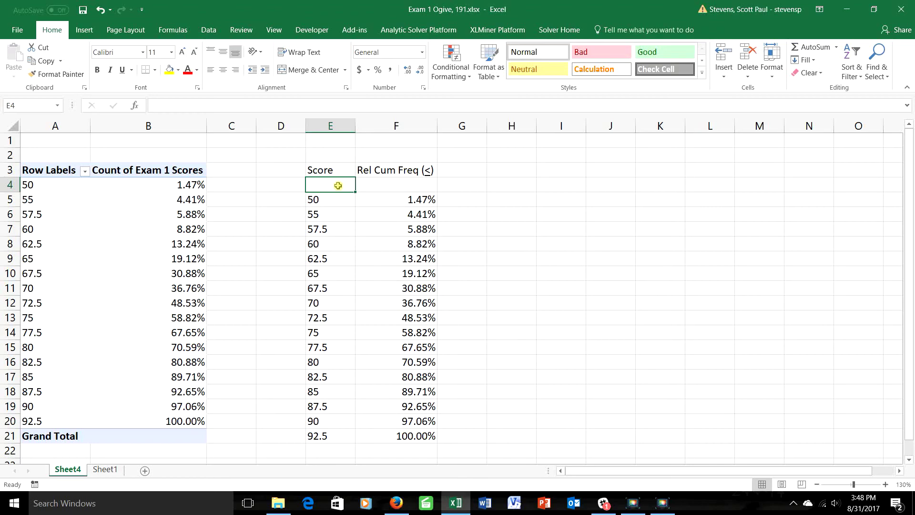
{"action": "type", "text": "4"}
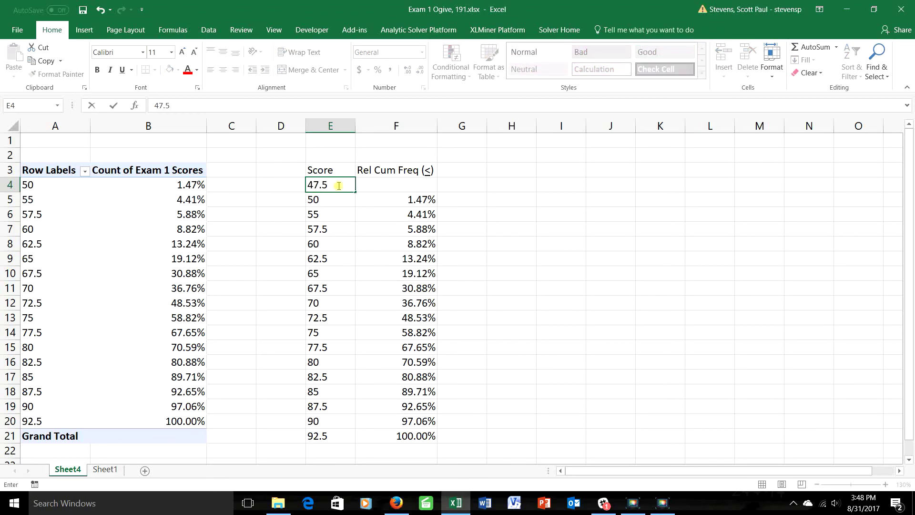
{"action": "type", "text": "7.5"}
{"action": "key", "text": "Tab"}
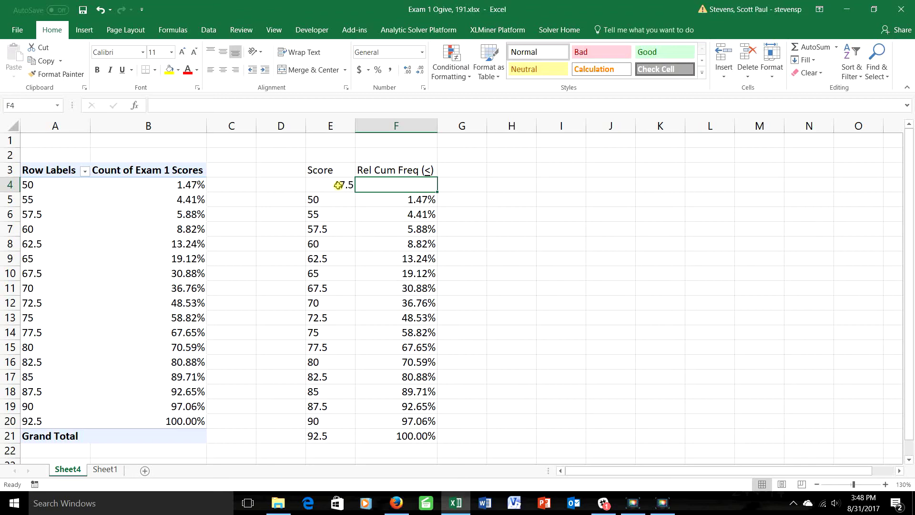
{"action": "type", "text": "0"}
{"action": "key", "text": "Tab"}
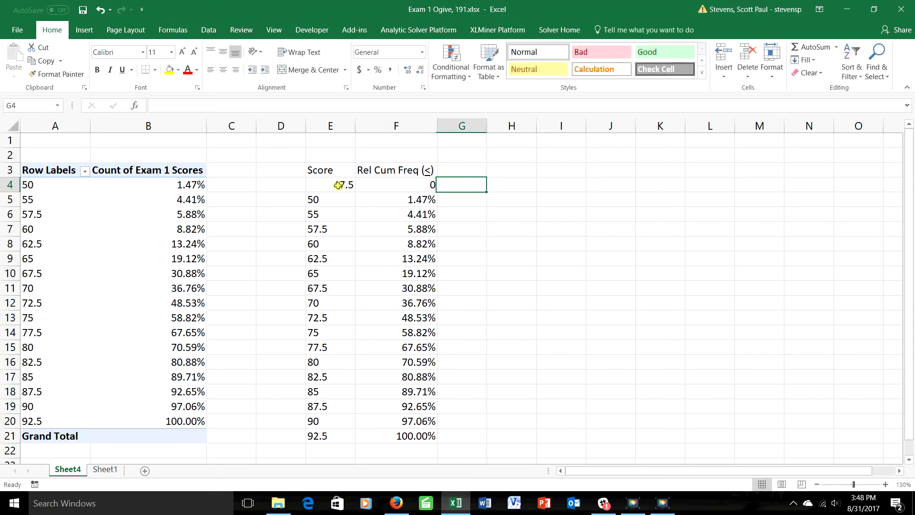
Right-align the score table E4:F21
{"action": "left_click_drag", "start_coordinate": [334, 185], "coordinate": [407, 436]}
{"action": "left_click", "coordinate": [235, 70]}
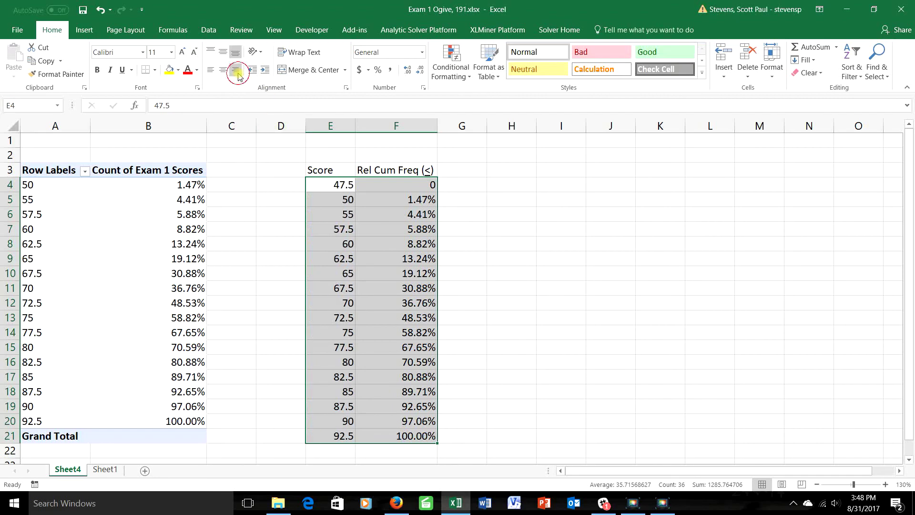
{"action": "left_click", "coordinate": [490, 292]}
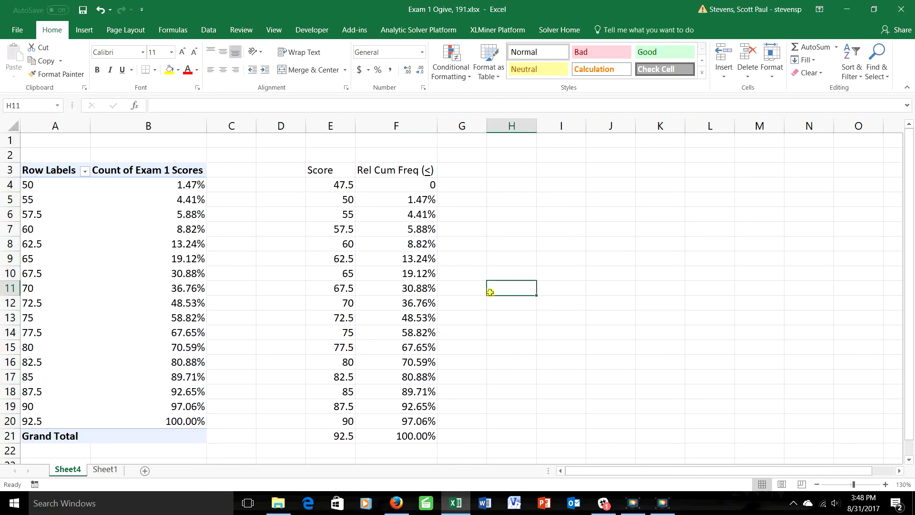
Insert a Scatter with Straight Lines and Markers chart from E3:F21
{"action": "left_click_drag", "start_coordinate": [314, 170], "coordinate": [403, 436]}
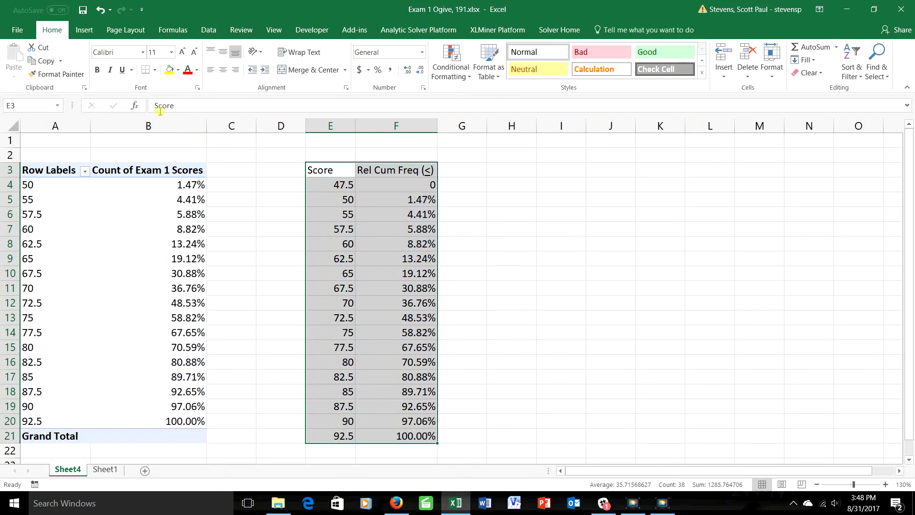
{"action": "left_click", "coordinate": [80, 30]}
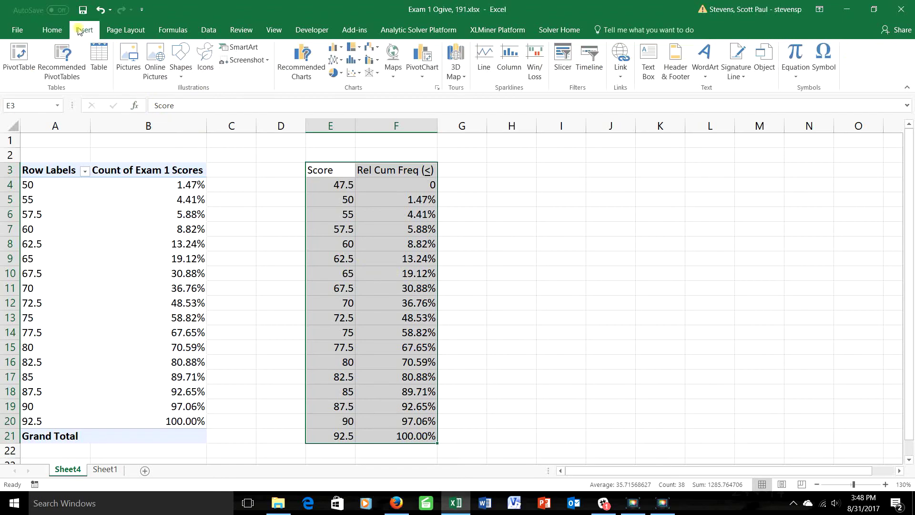
{"action": "left_click", "coordinate": [355, 77]}
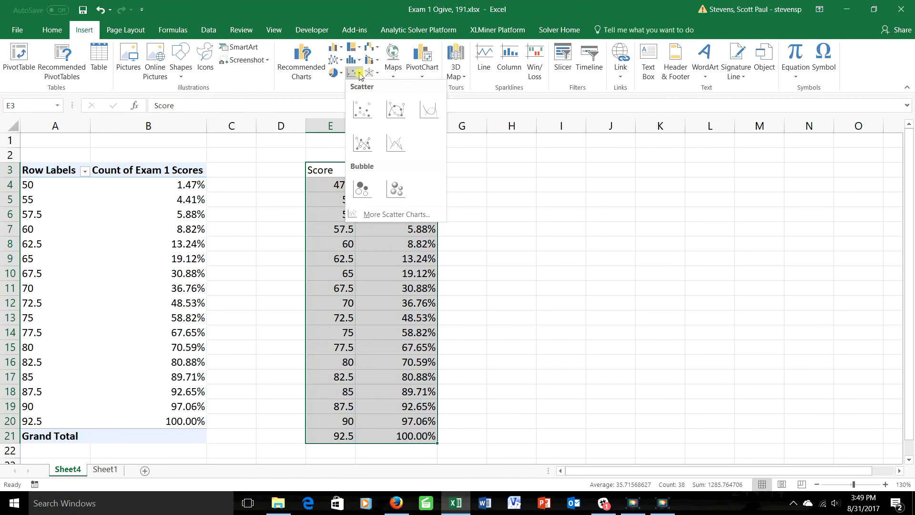
{"action": "left_click", "coordinate": [362, 144]}
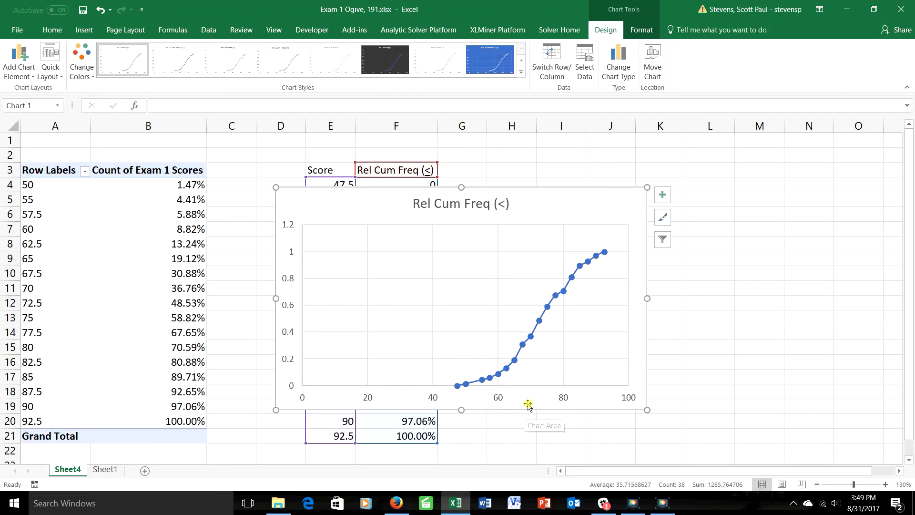
Highlight the ≤ symbol in the chart title
{"action": "left_click", "coordinate": [504, 205]}
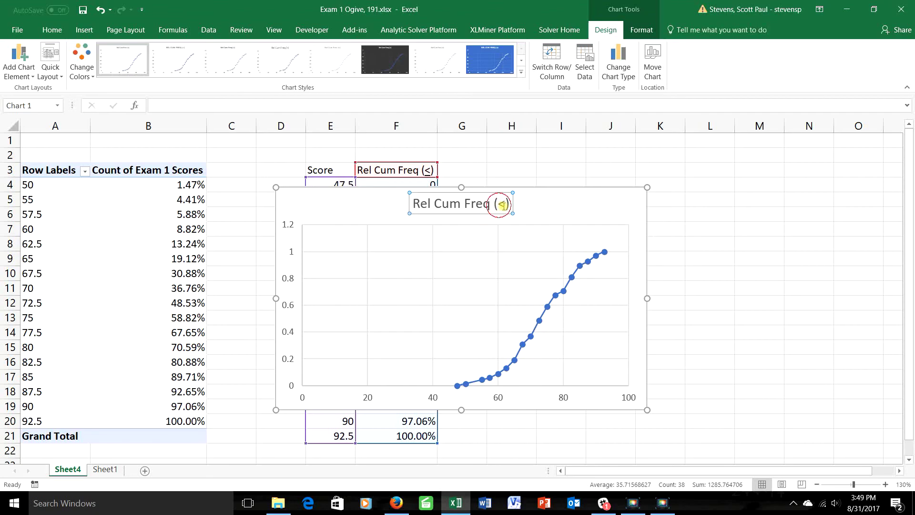
{"action": "double_click", "coordinate": [504, 205]}
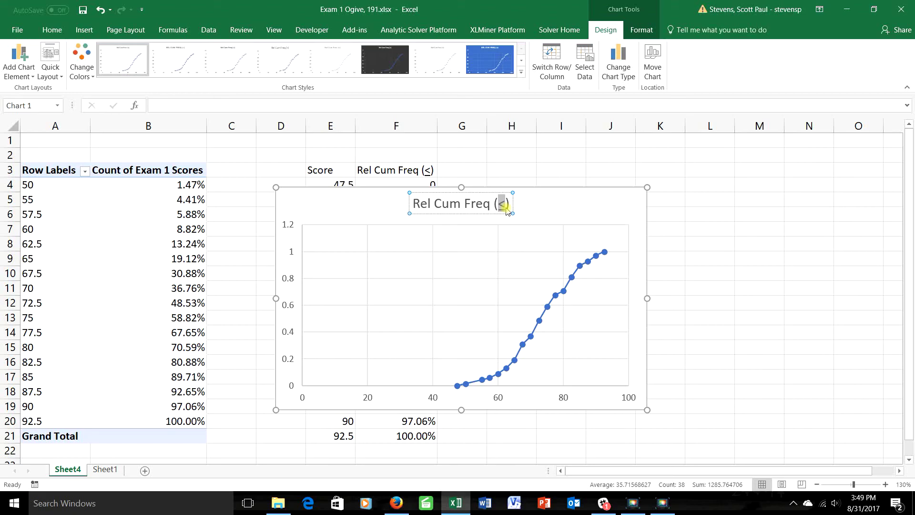
{"action": "left_click", "coordinate": [686, 242]}
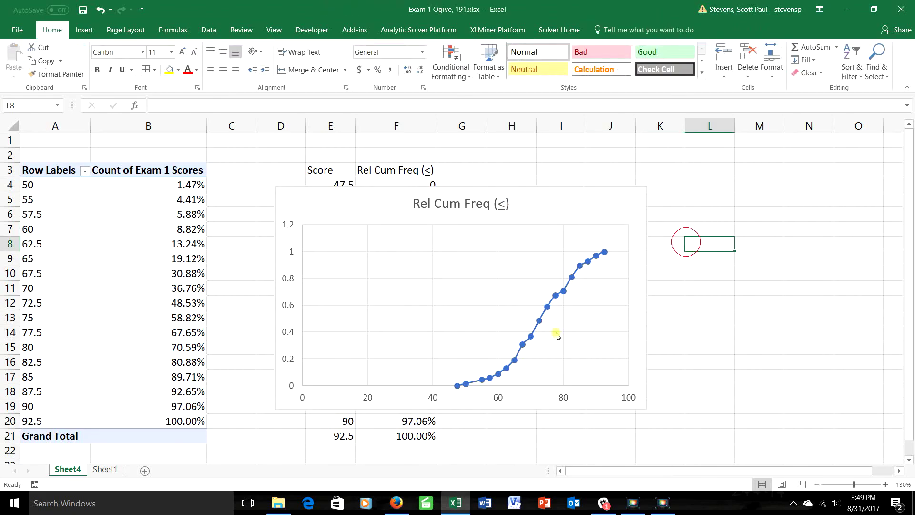
Set the horizontal axis Bounds Minimum to 45
{"action": "left_click", "coordinate": [433, 401]}
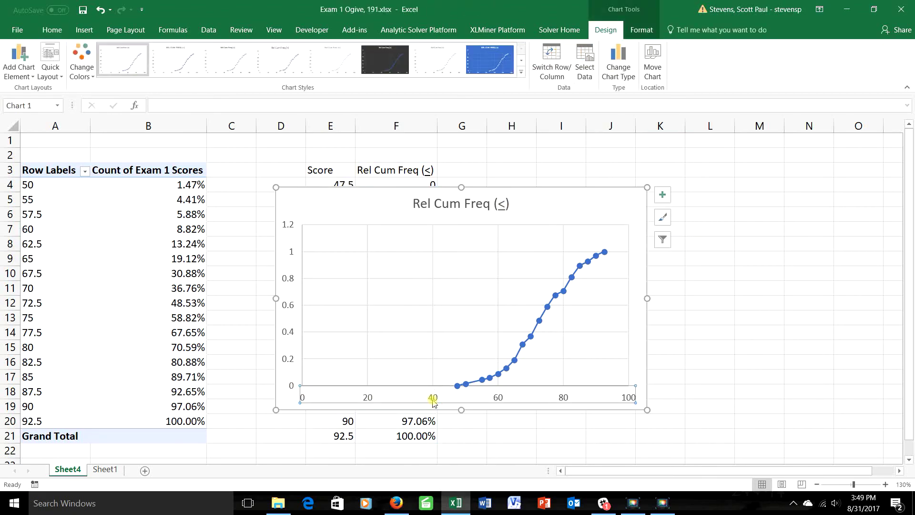
{"action": "right_click", "coordinate": [435, 402]}
{"action": "left_click", "coordinate": [465, 389]}
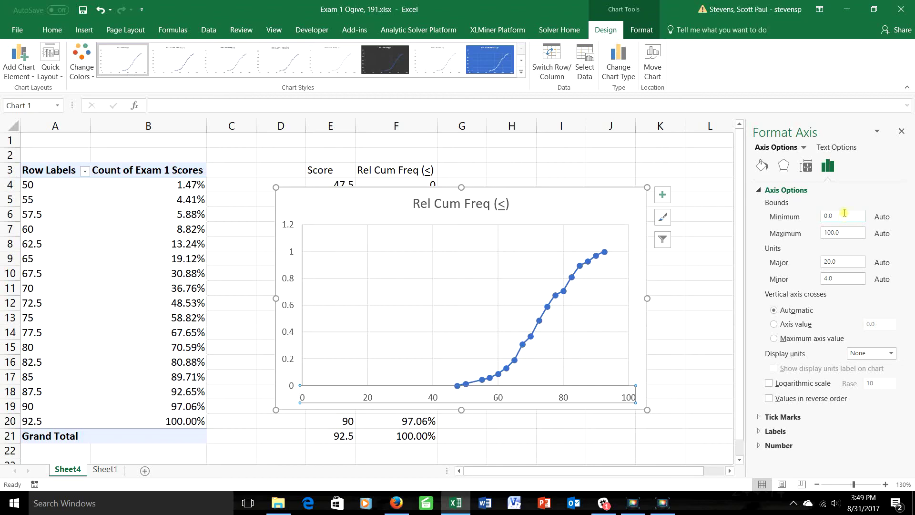
{"action": "double_click", "coordinate": [844, 212]}
{"action": "type", "text": "45"}
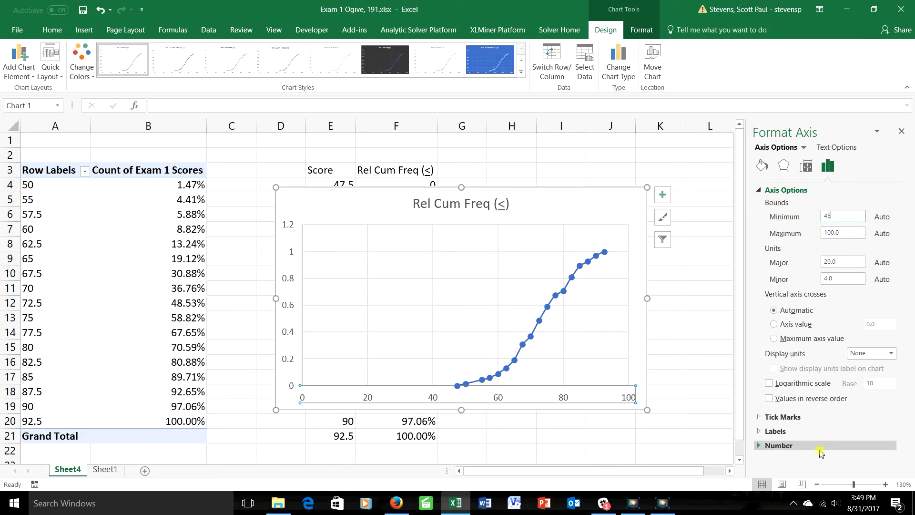
{"action": "left_click", "coordinate": [290, 306]}
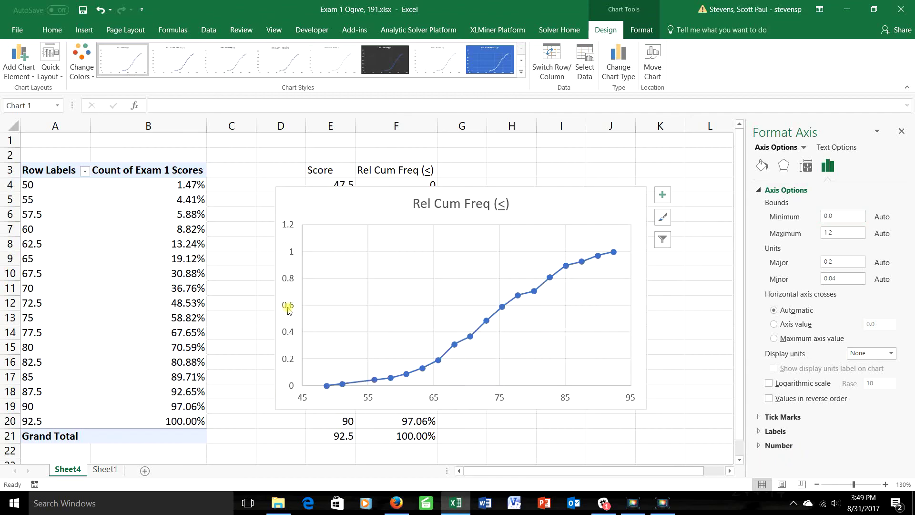
Set the vertical axis maximum to 1 and format its labels as Percentage with 0 decimals
{"action": "right_click", "coordinate": [291, 307]}
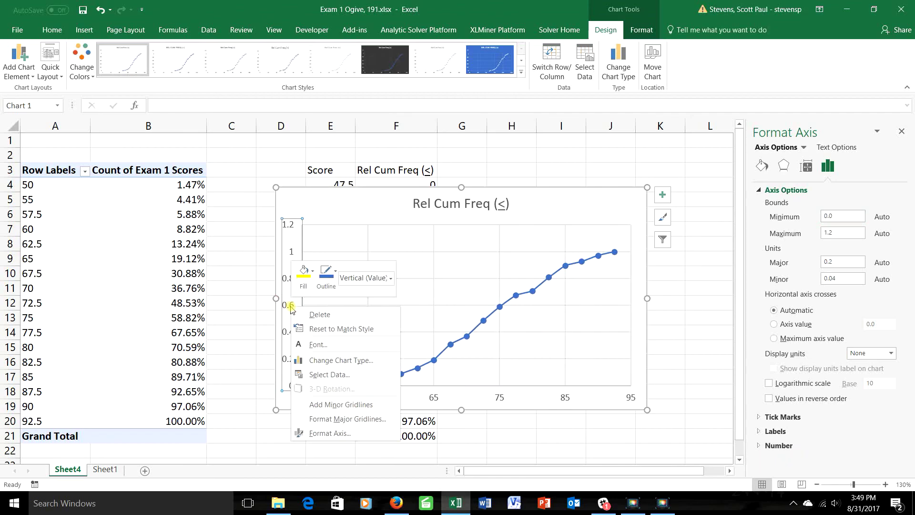
{"action": "left_click", "coordinate": [329, 433]}
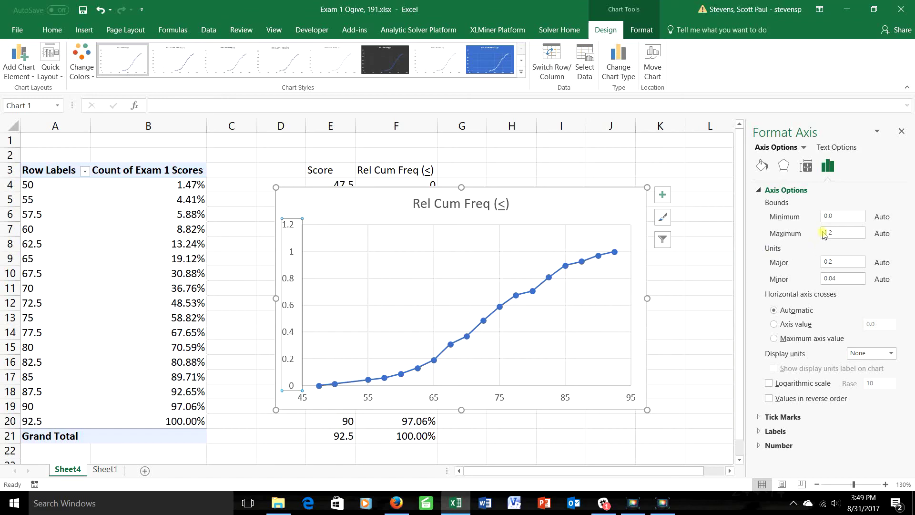
{"action": "left_click", "coordinate": [844, 233]}
{"action": "type", "text": "1"}
{"action": "left_click", "coordinate": [775, 445]}
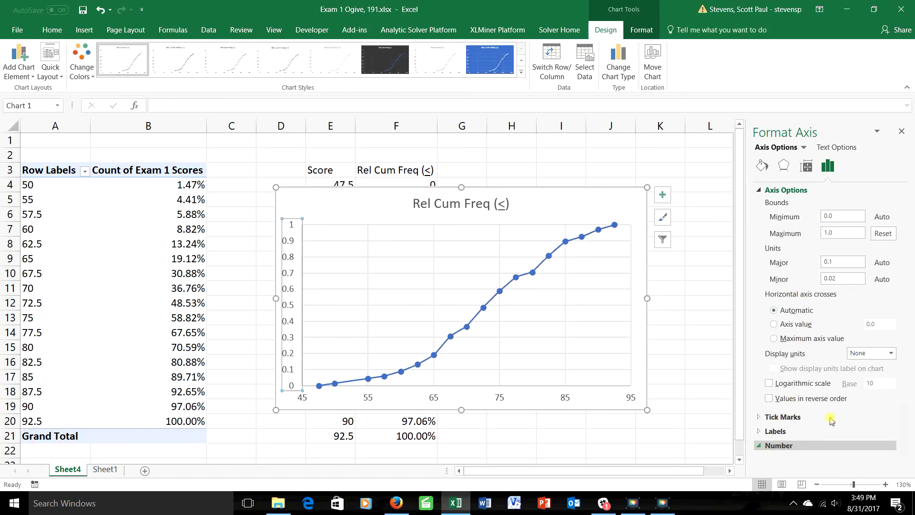
{"action": "left_click", "coordinate": [882, 414]}
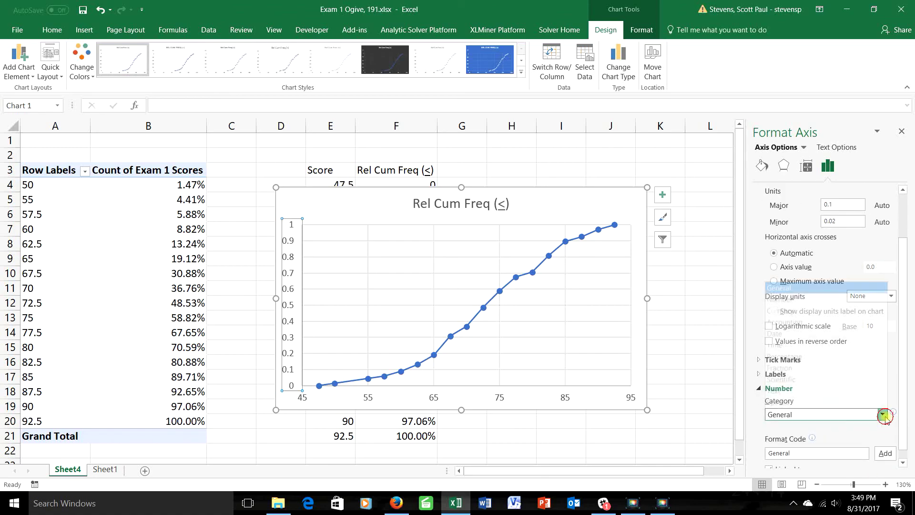
{"action": "left_click", "coordinate": [830, 345]}
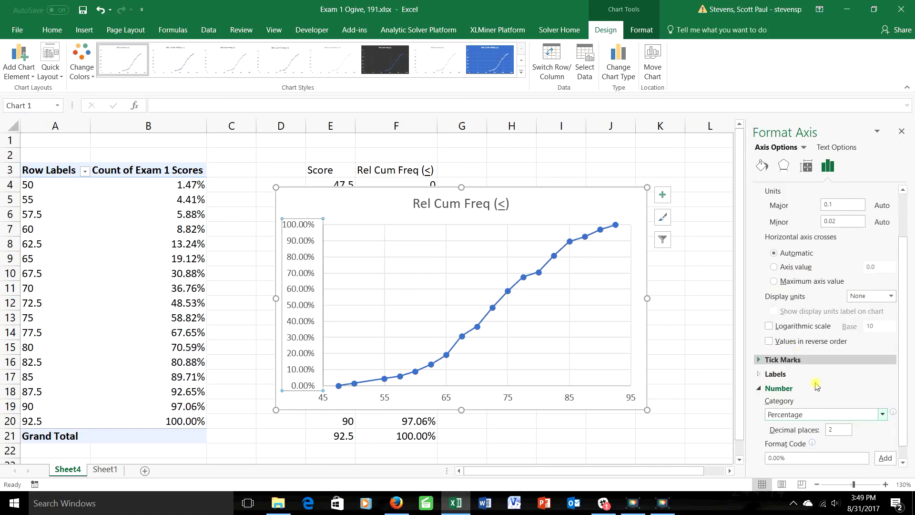
{"action": "left_click", "coordinate": [843, 428]}
{"action": "type", "text": "0"}
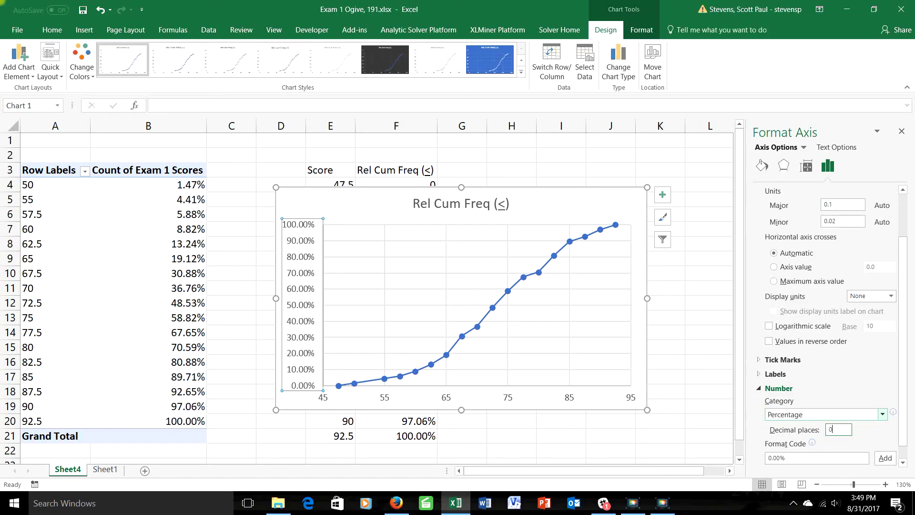
{"action": "key", "text": "Return"}
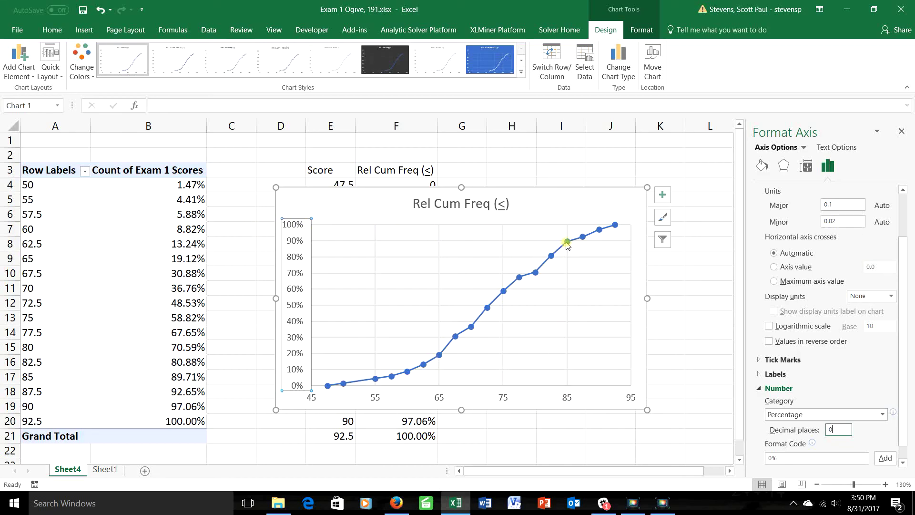
{"action": "mouse_move", "coordinate": [567, 245]}
{"action": "mouse_move", "coordinate": [441, 357]}
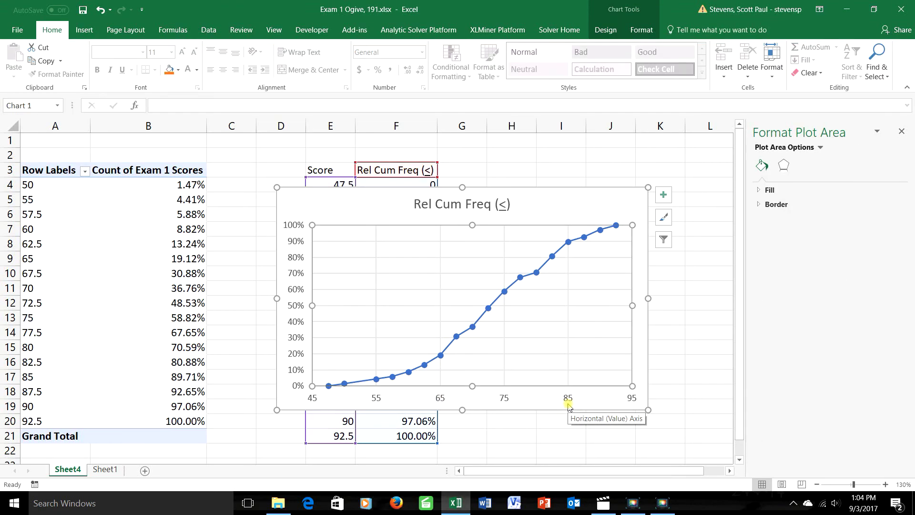
{"action": "key", "text": "alt+Tab"}
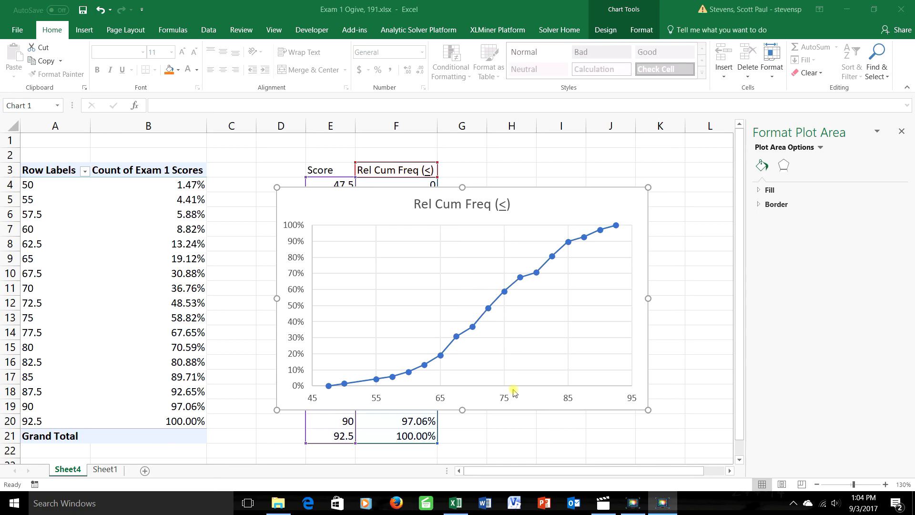
{"action": "mouse_move", "coordinate": [570, 243]}
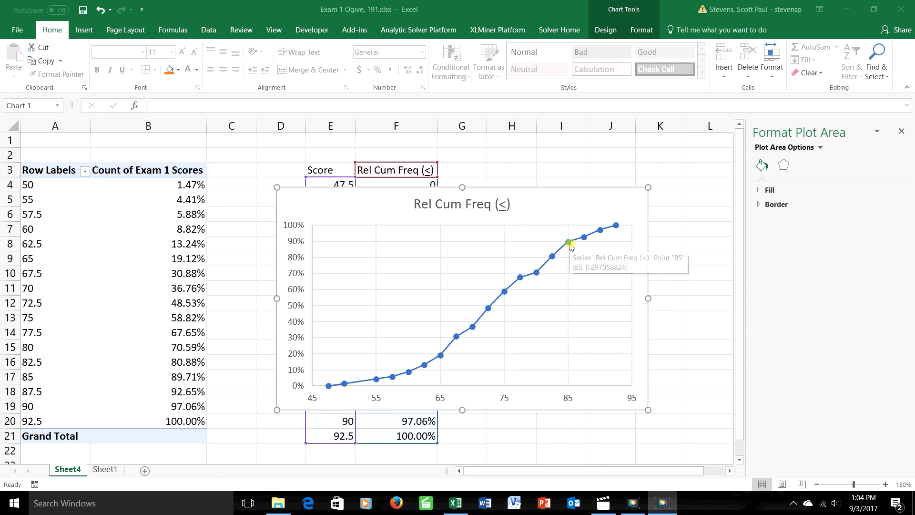